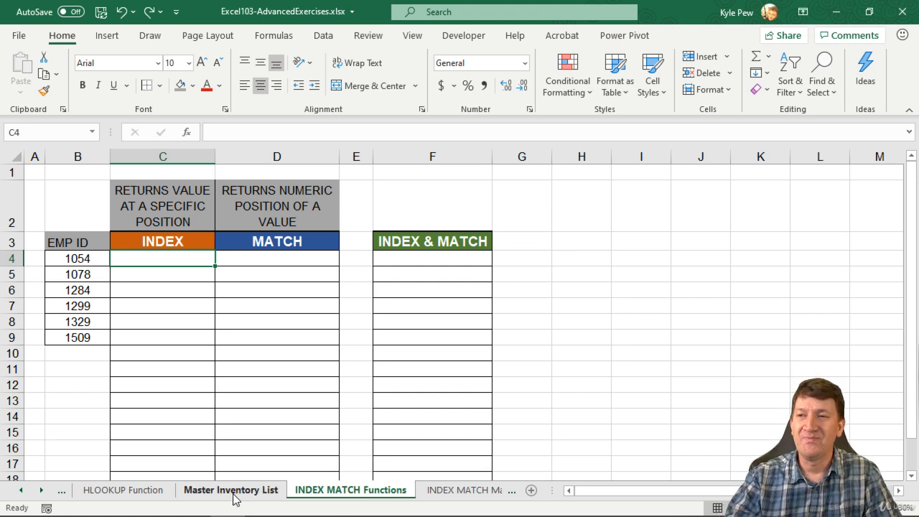
# Examine the VLOOKUP arguments of the first First Name cell, C3, on the VLOOKUP Function sheet.
pyautogui.click(21, 491)
pyautogui.click(21, 491)
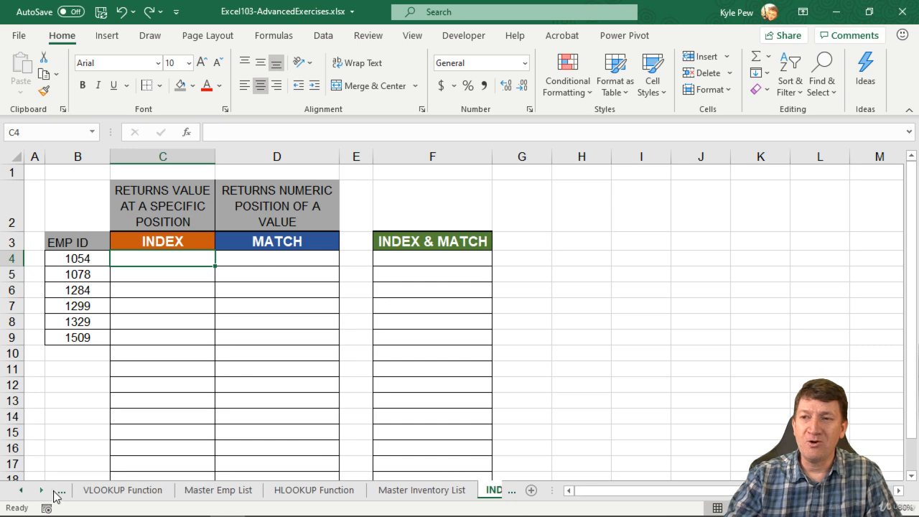
pyautogui.click(119, 492)
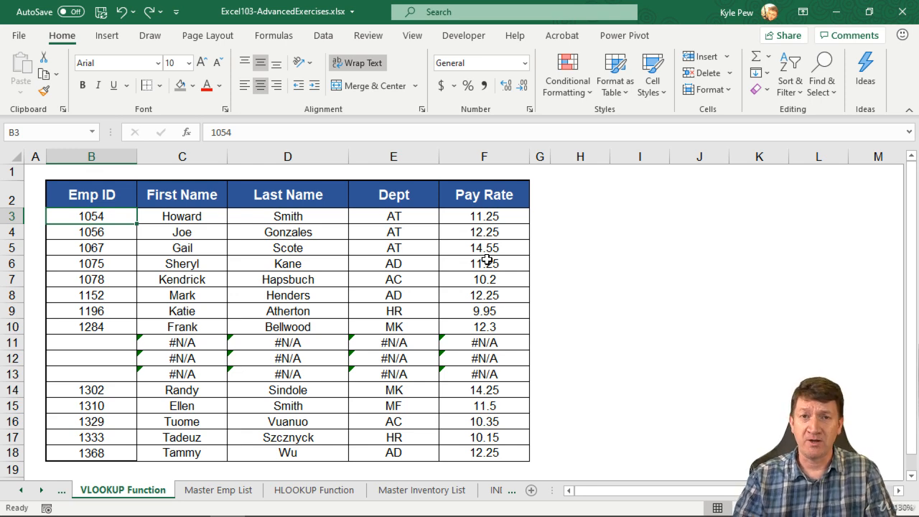
pyautogui.click(194, 218)
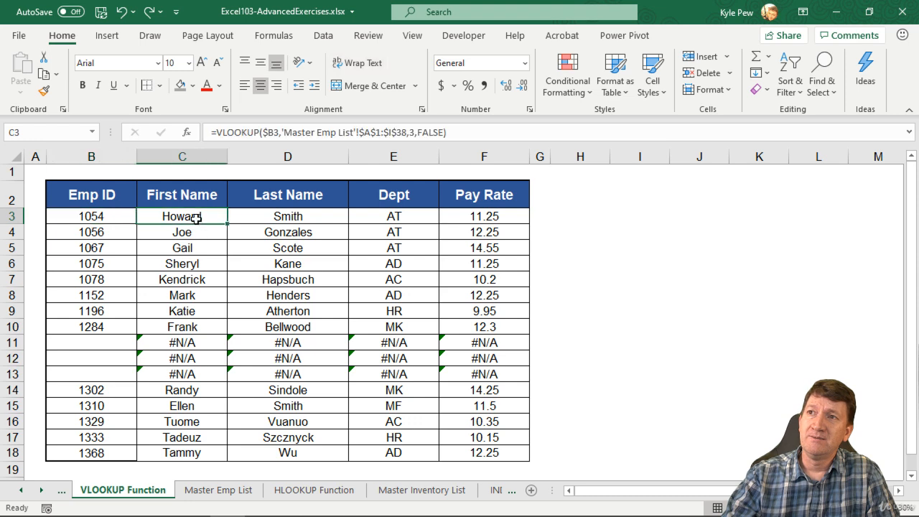
pyautogui.click(188, 136)
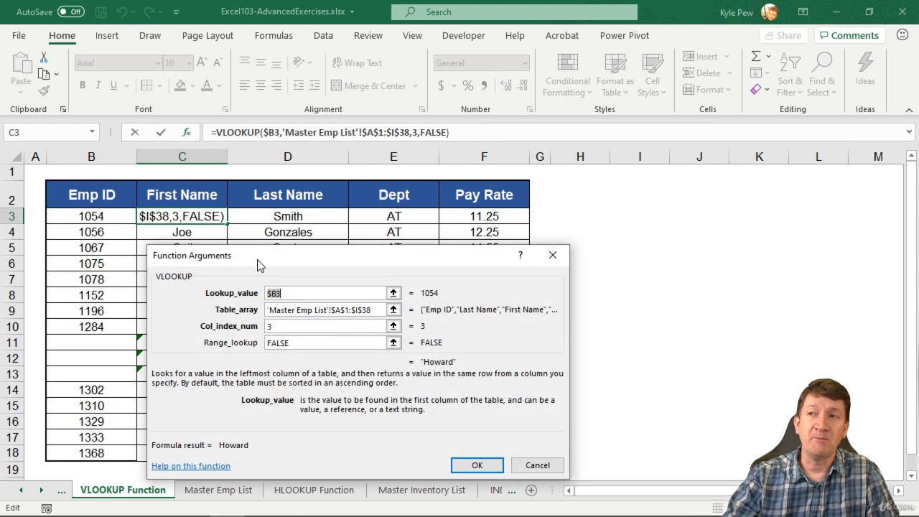
pyautogui.moveTo(256, 263); pyautogui.dragTo(354, 221)
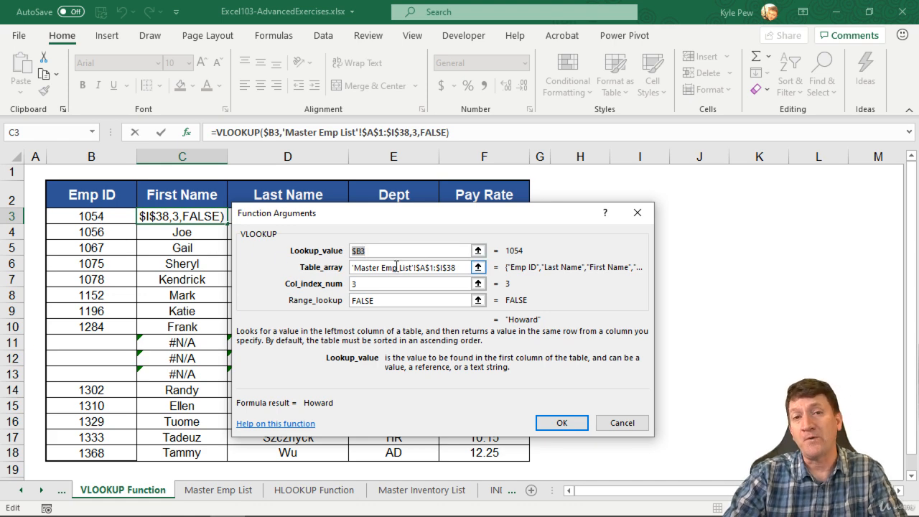
pyautogui.press('Return')
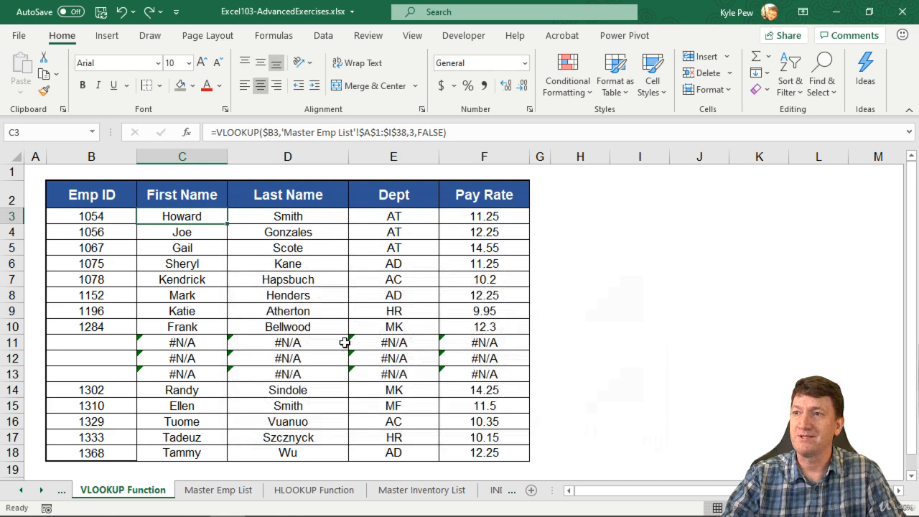
# Move the Emp ID column on the Master Emp List sheet to between the Dept and E-mail columns.
pyautogui.click(231, 492)
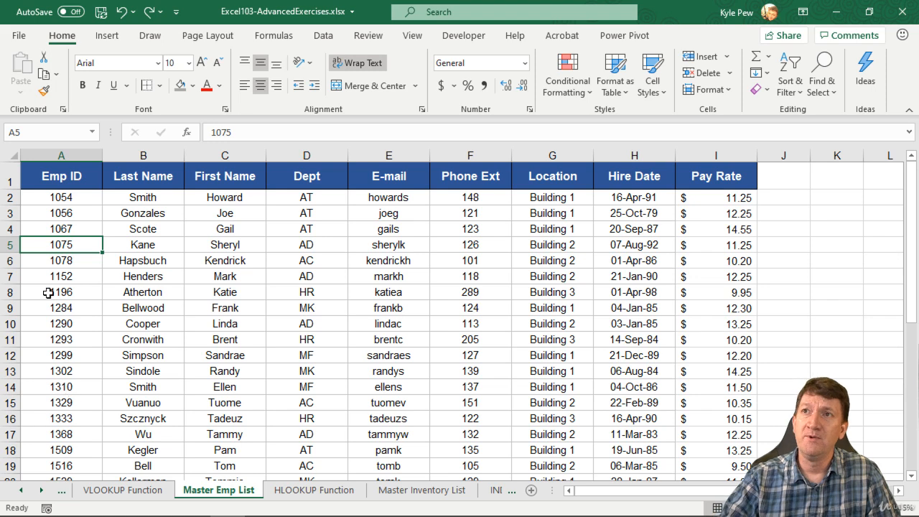
pyautogui.click(65, 154)
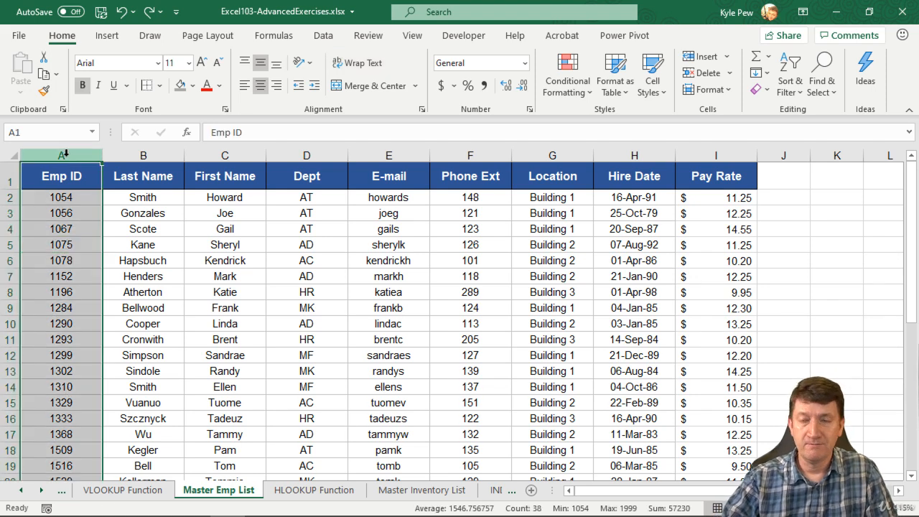
pyautogui.moveTo(102, 323); pyautogui.dragTo(327, 224)
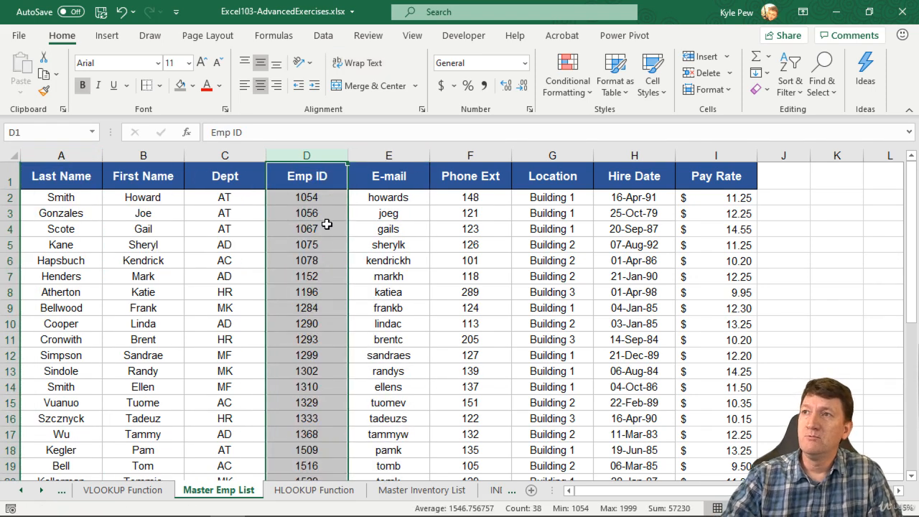
pyautogui.click(315, 201)
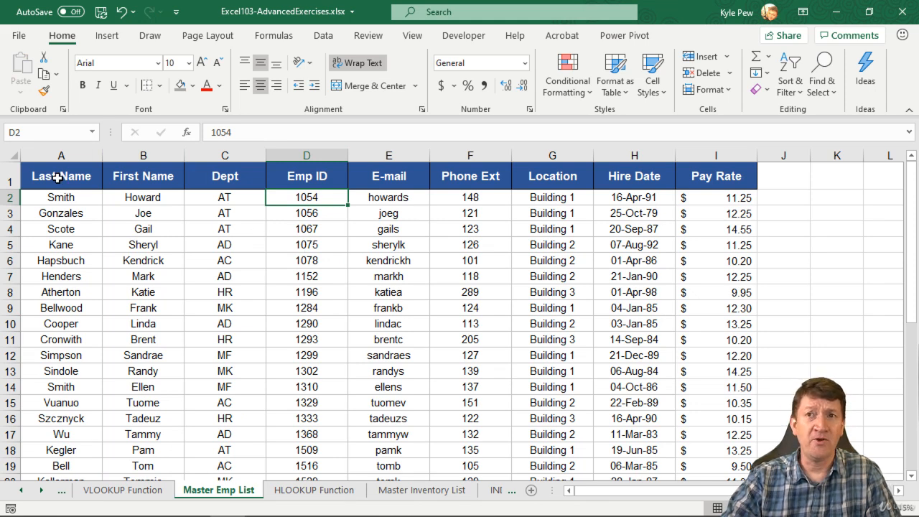
# Compare the table ranges starting at Last Name and at Emp ID, and undo the Emp ID column move.
pyautogui.moveTo(58, 178); pyautogui.dragTo(702, 449)
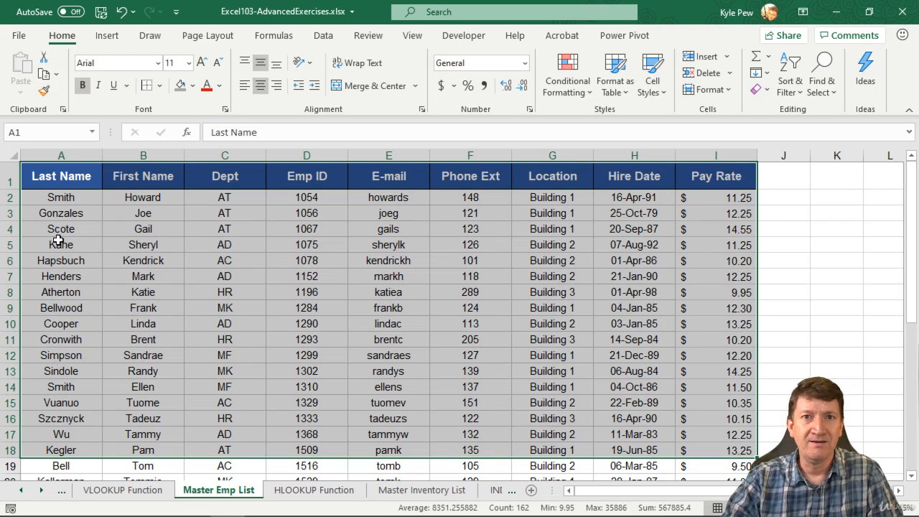
pyautogui.moveTo(306, 179); pyautogui.dragTo(699, 467)
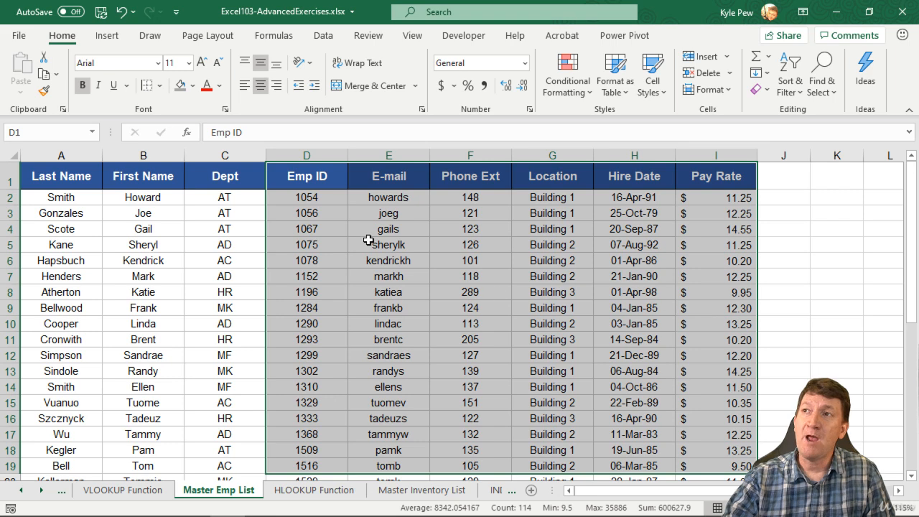
pyautogui.click(320, 200)
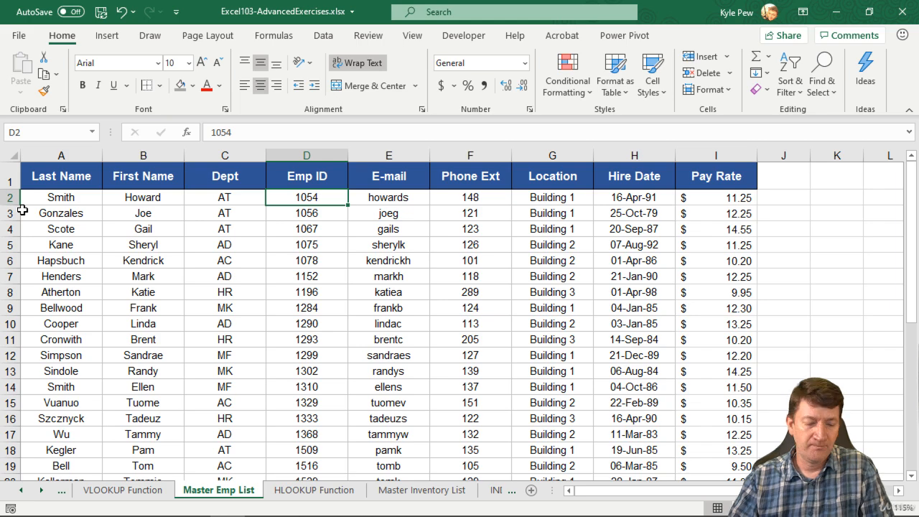
pyautogui.hotkey('ctrl', 'z')
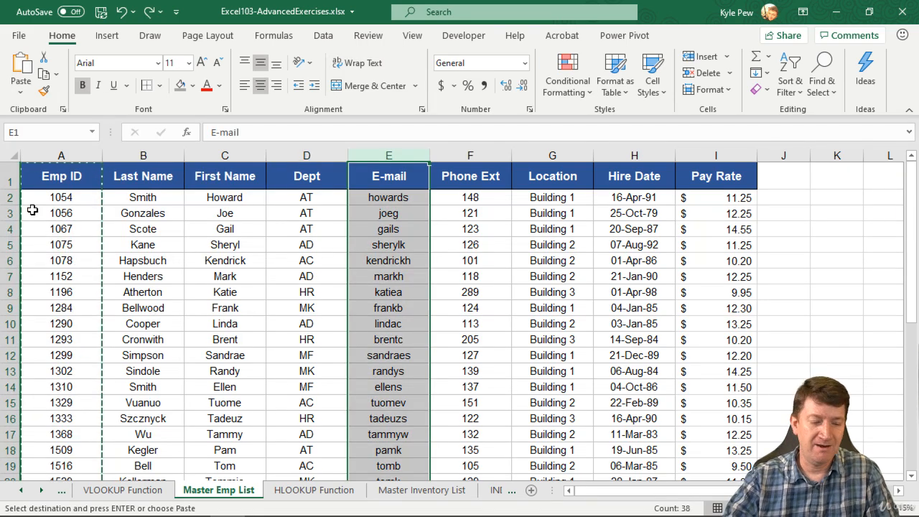
pyautogui.click(76, 196)
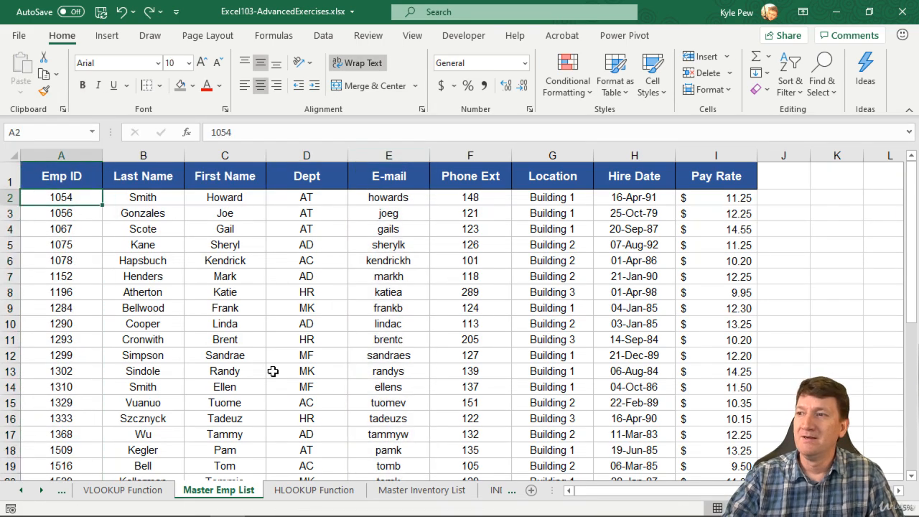
# Review the INDEX MATCH Functions sheet and locate cells A2 and C10 on the INDEX MATCH Master Emp List sheet.
pyautogui.click(495, 490)
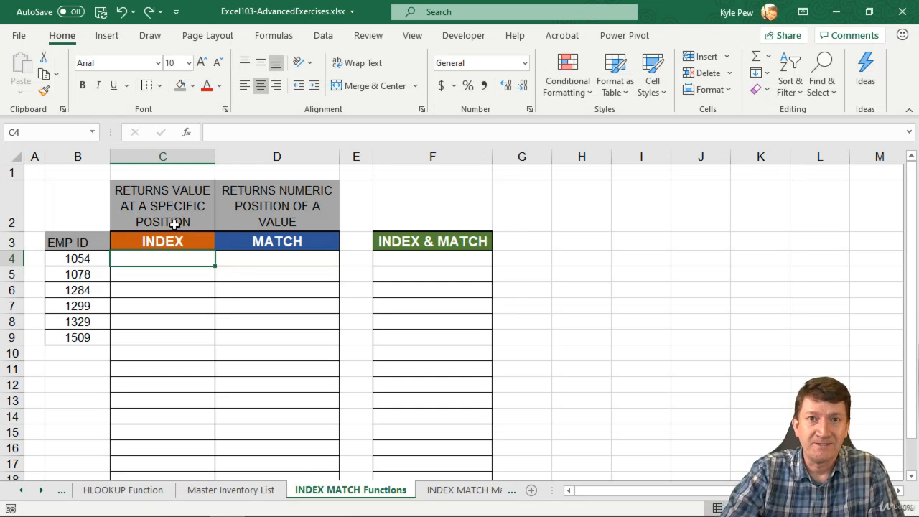
pyautogui.click(447, 490)
pyautogui.click(265, 495)
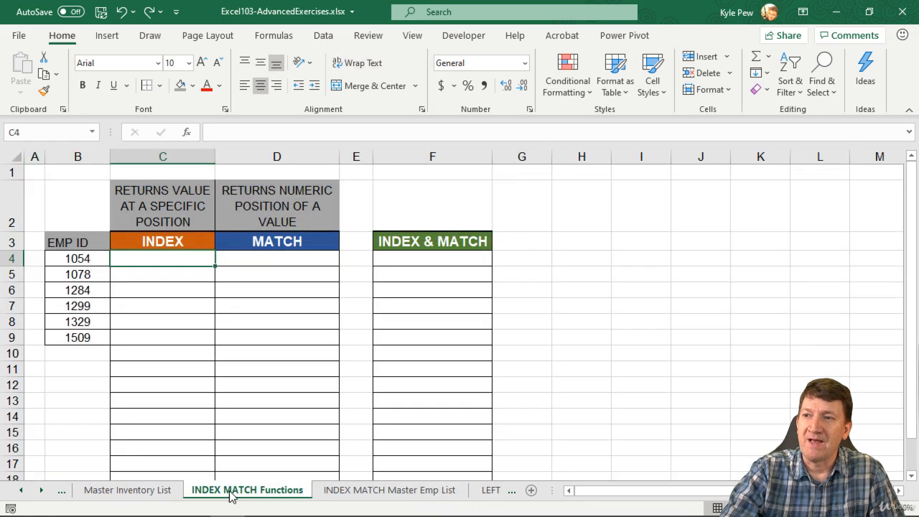
pyautogui.click(344, 495)
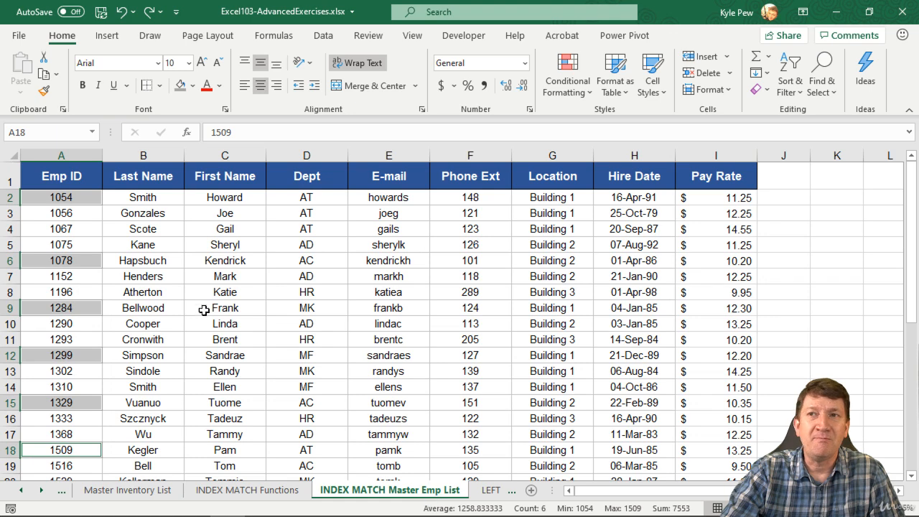
pyautogui.click(81, 200)
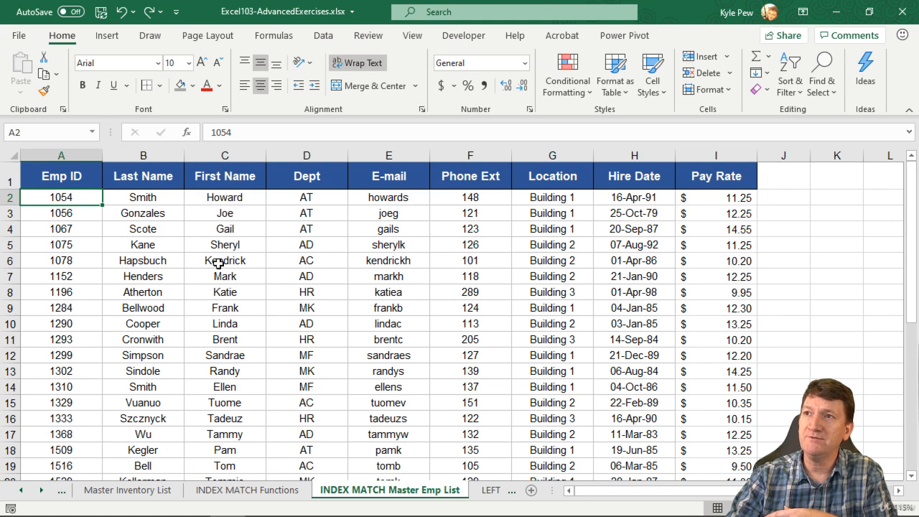
pyautogui.click(224, 324)
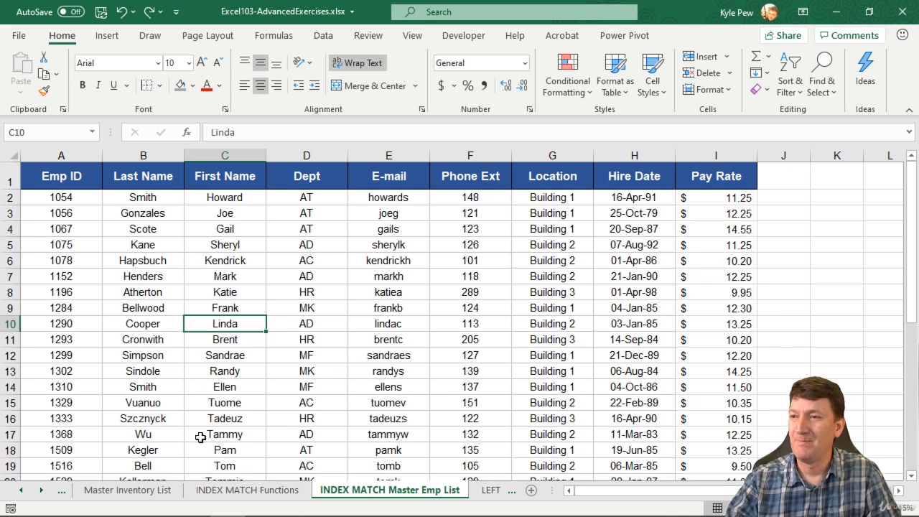
# Start an INDEX function in C4 of the INDEX MATCH Functions sheet, using the array,row_num,column_num argument list.
pyautogui.click(239, 494)
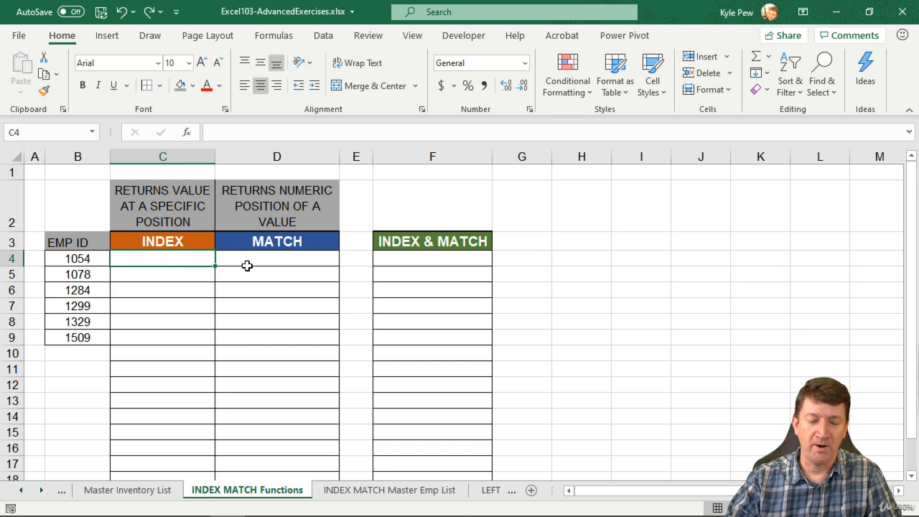
pyautogui.write('=index(')
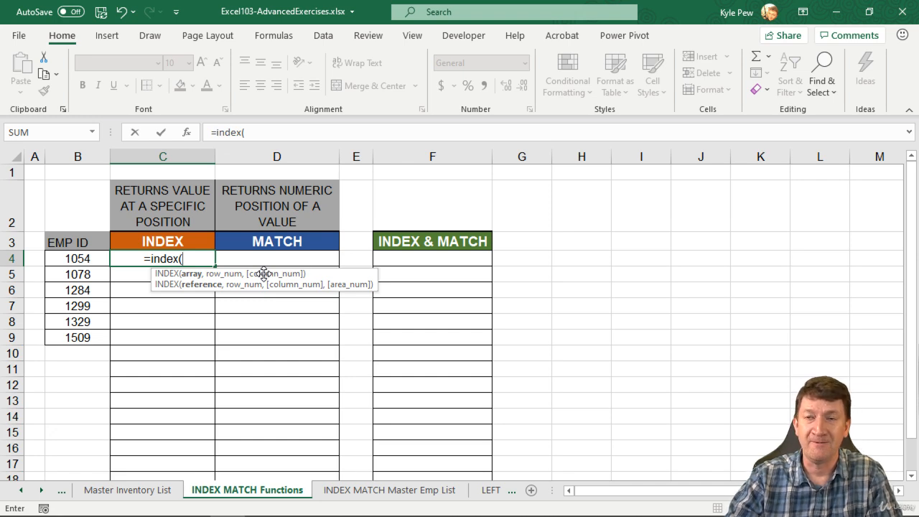
pyautogui.click(207, 260)
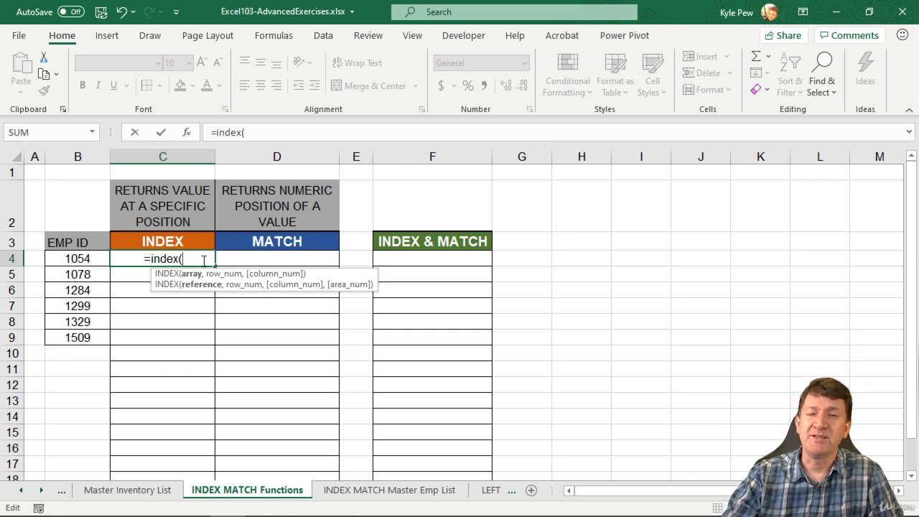
pyautogui.click(186, 132)
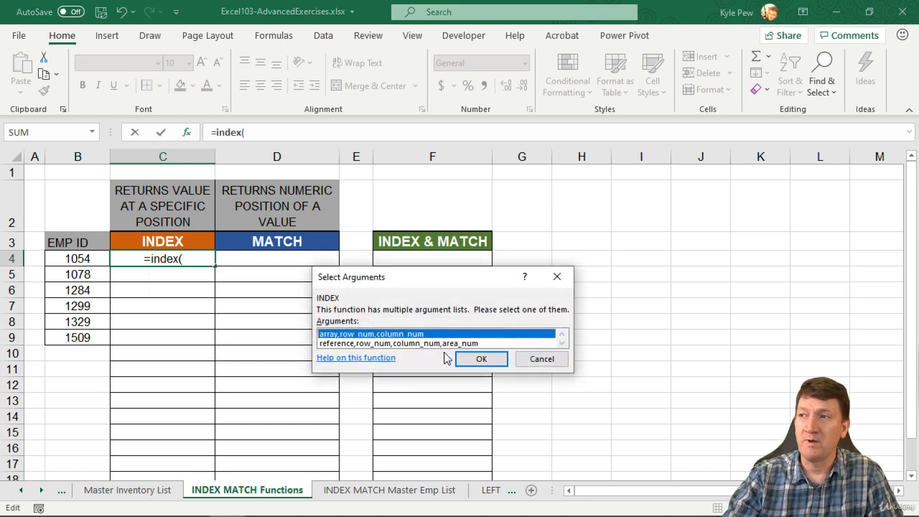
pyautogui.click(482, 359)
pyautogui.moveTo(316, 234); pyautogui.dragTo(305, 204)
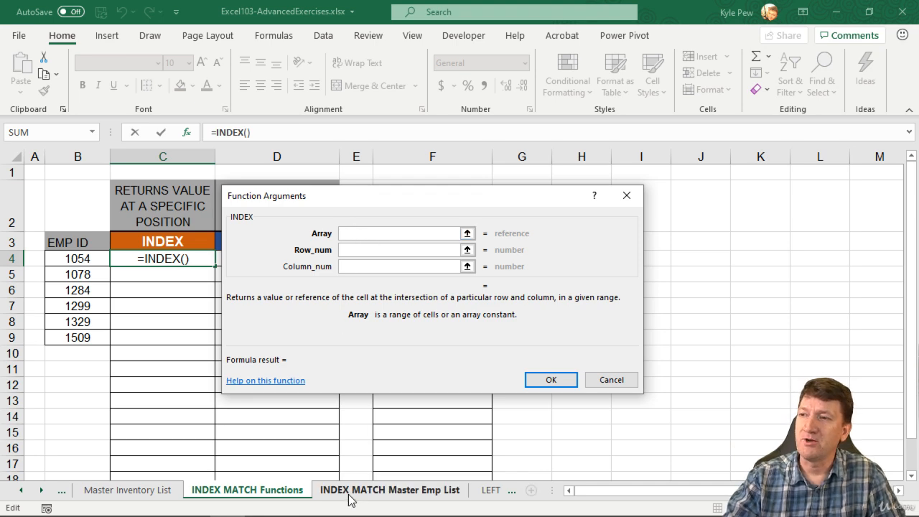
# Set the INDEX array to A1:I38 of INDEX MATCH Master Emp List, with row number 10 and column number 3, and enter the formula.
pyautogui.click(402, 490)
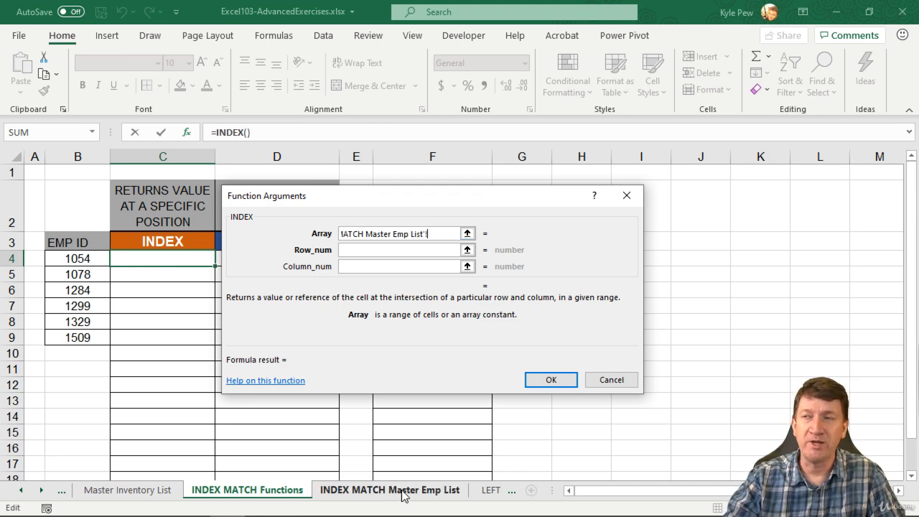
pyautogui.moveTo(37, 173); pyautogui.dragTo(714, 460)
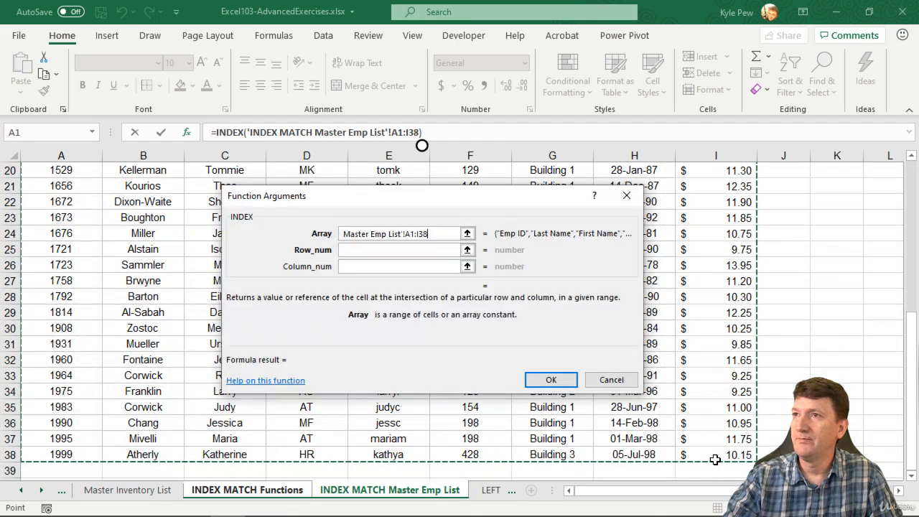
pyautogui.click(357, 250)
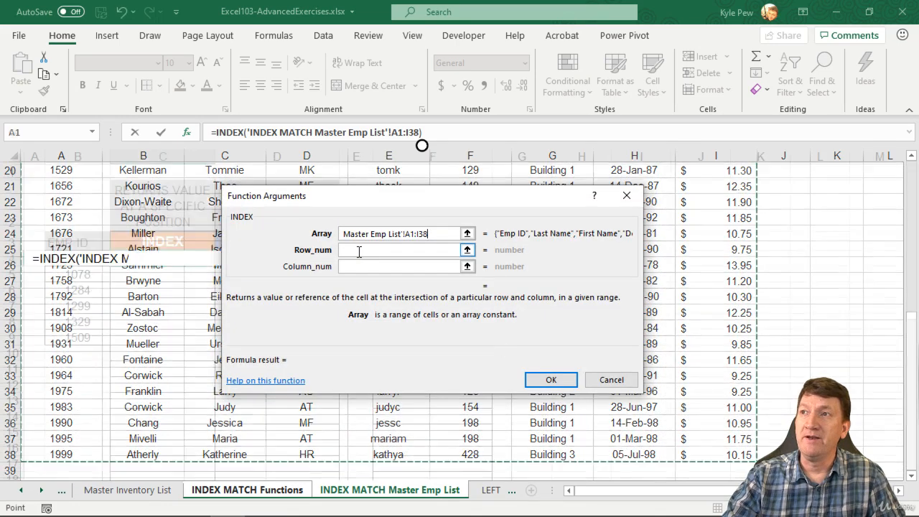
pyautogui.write('10')
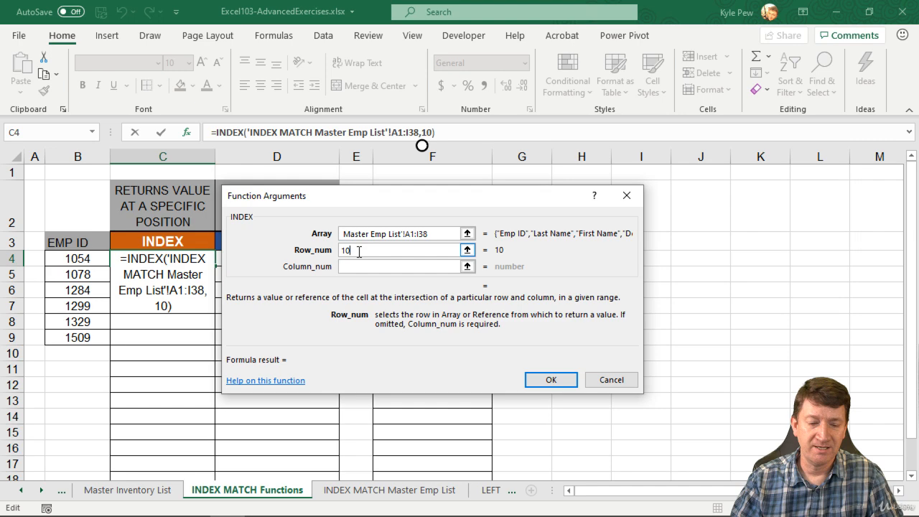
pyautogui.press('Tab')
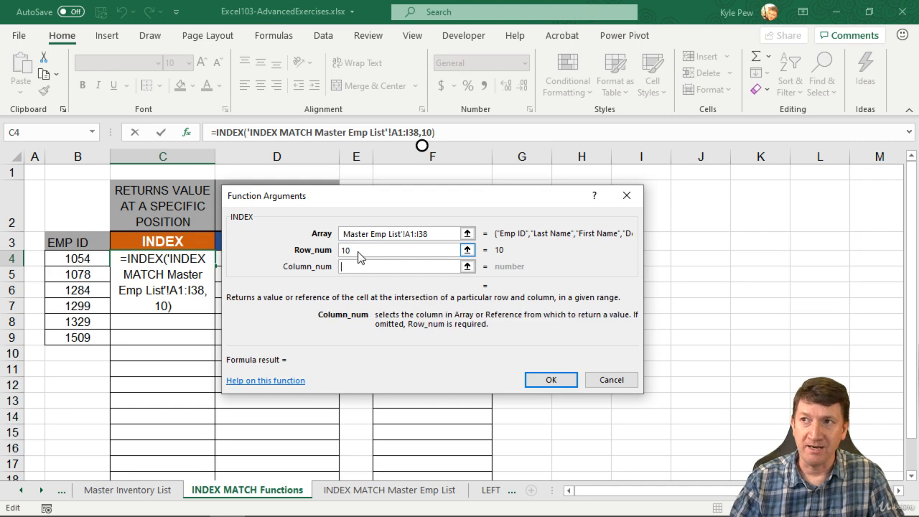
pyautogui.write('3')
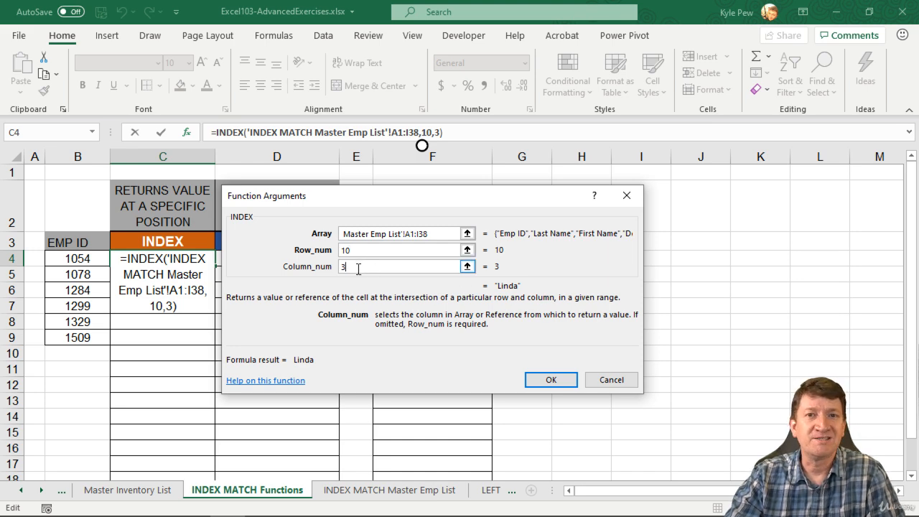
pyautogui.click(535, 384)
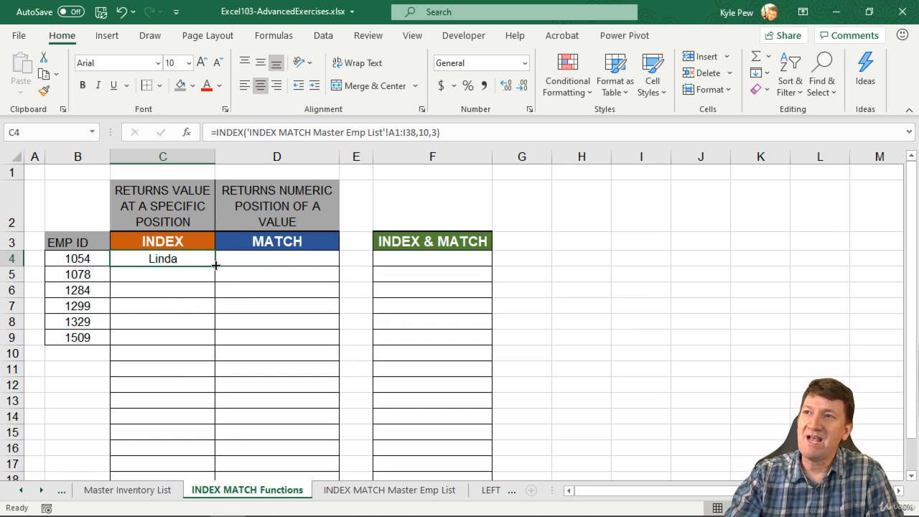
# Try filling the INDEX formula from C4 down to C5, and clear the copied formula.
pyautogui.moveTo(216, 265); pyautogui.dragTo(211, 281)
pyautogui.click(189, 281)
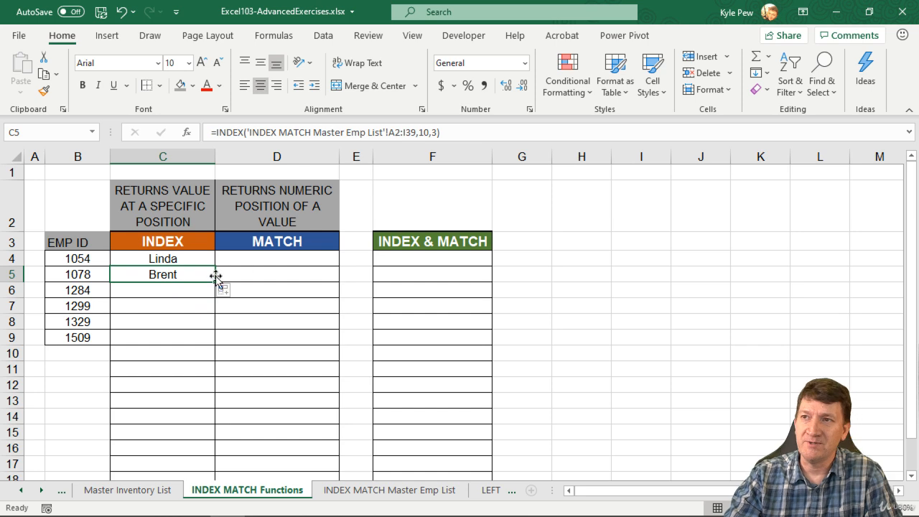
pyautogui.press('Delete')
# Make the array range in C4's INDEX formula absolute as $A$1:$I$38 and enter the formula.
pyautogui.click(191, 259)
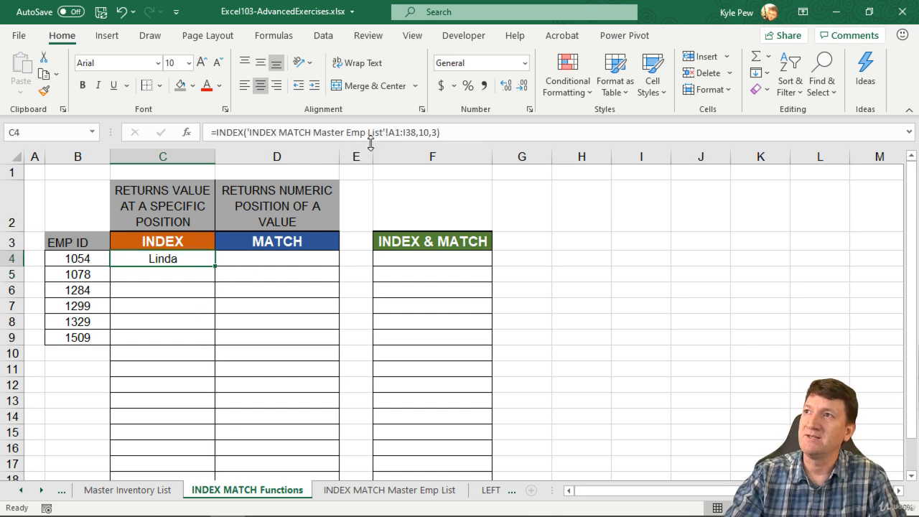
pyautogui.moveTo(417, 134); pyautogui.dragTo(391, 135)
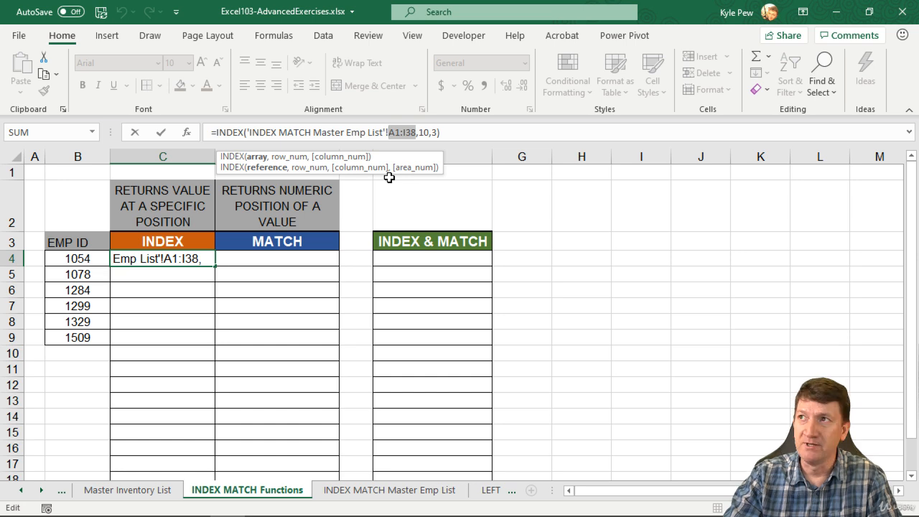
pyautogui.press('F4')
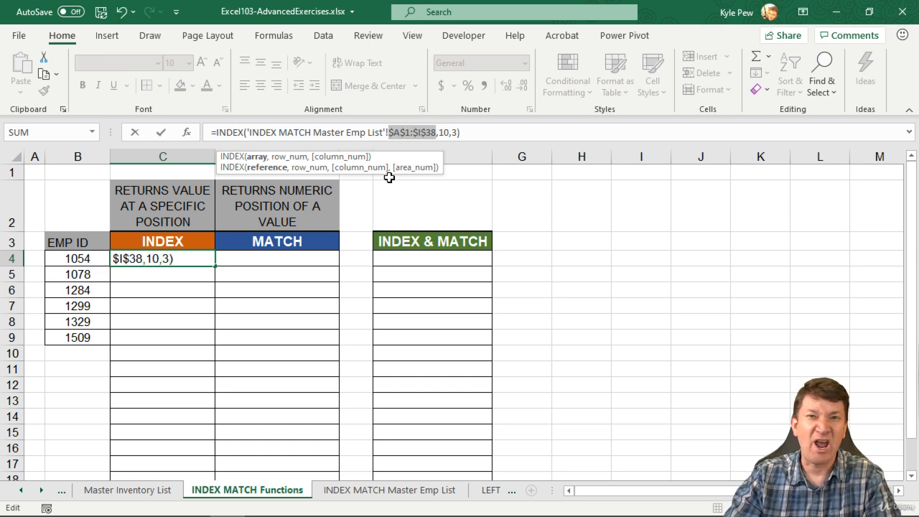
pyautogui.press('Return')
# Fill the INDEX formula from C4 down to C5 and select the copied formula's cell.
pyautogui.click(171, 260)
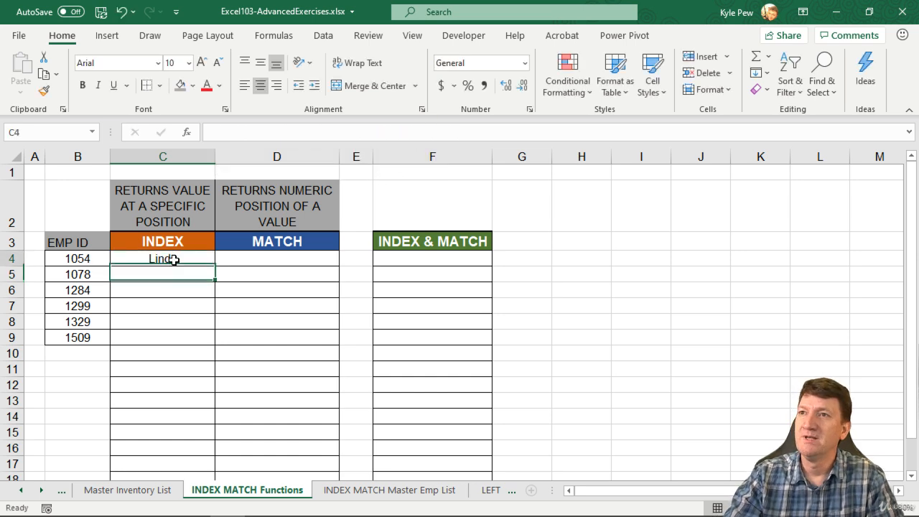
pyautogui.moveTo(213, 265); pyautogui.dragTo(213, 279)
pyautogui.click(185, 276)
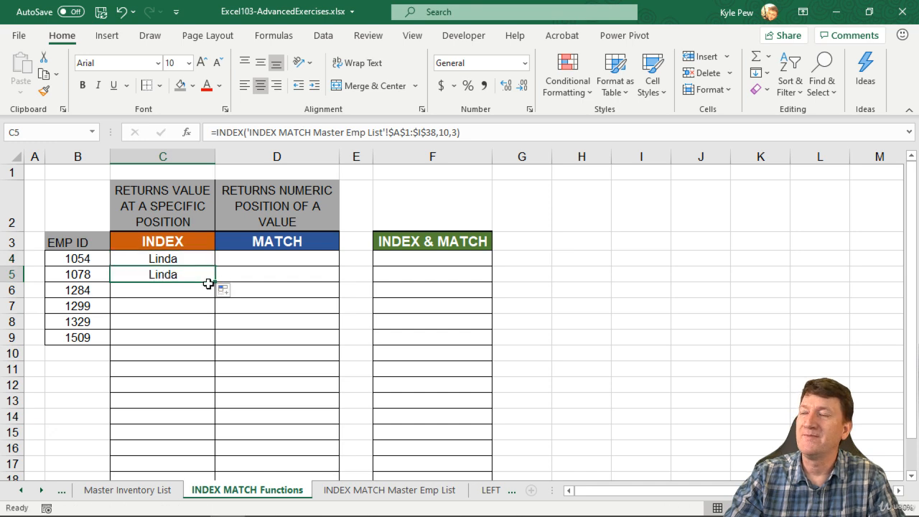
# Set both the row number and the column number of C5's INDEX formula to 4 and enter it.
pyautogui.click(450, 132)
pyautogui.doubleClick(444, 132)
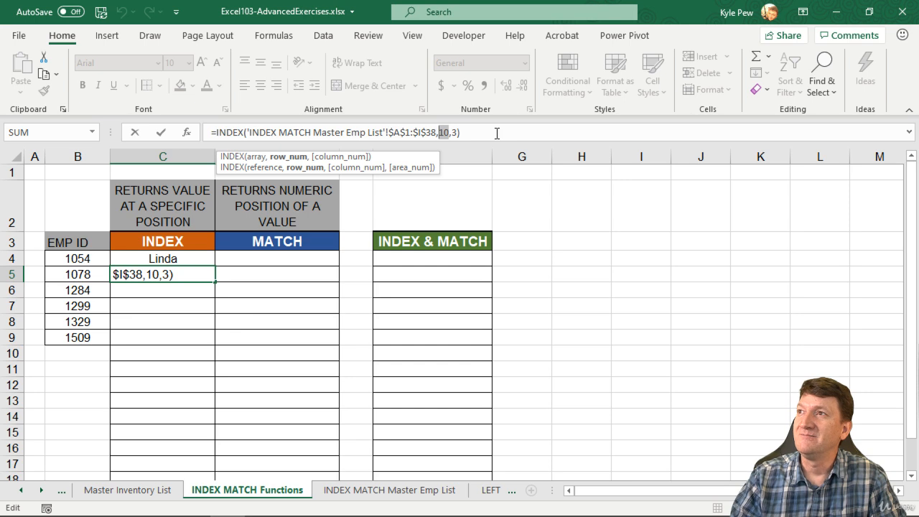
pyautogui.write('4')
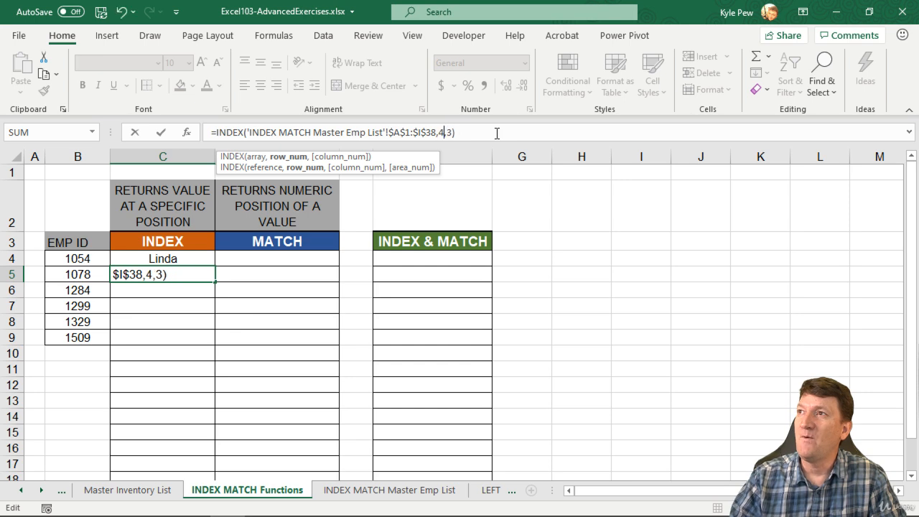
pyautogui.doubleClick(449, 133)
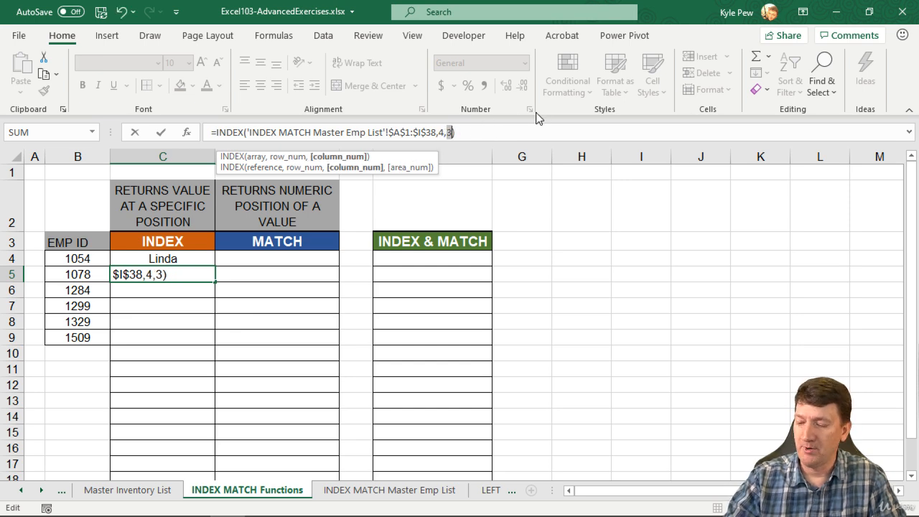
pyautogui.write('4')
pyautogui.press('Return')
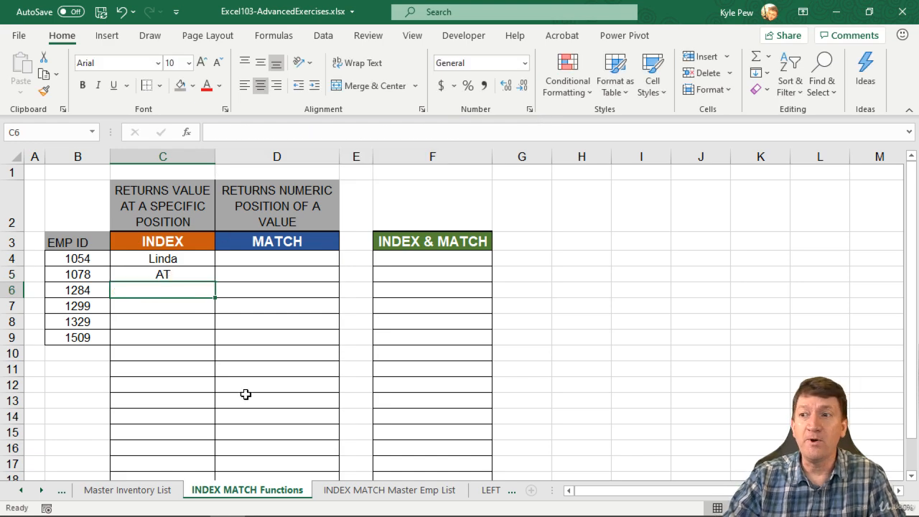
# On the INDEX MATCH Master Emp List sheet, check row 4 starting from A4 and its Dept cell D4 against the INDEX formula.
pyautogui.click(363, 494)
pyautogui.scroll(6, 235, 232)
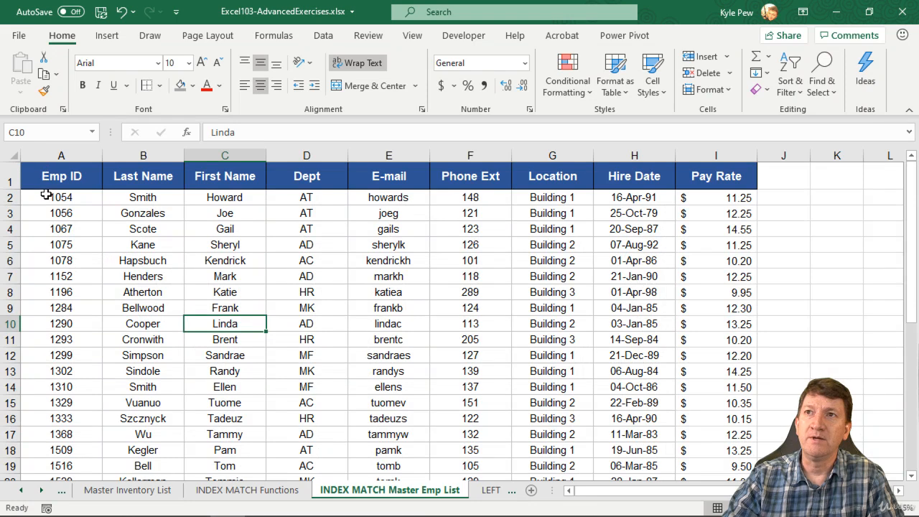
pyautogui.click(51, 229)
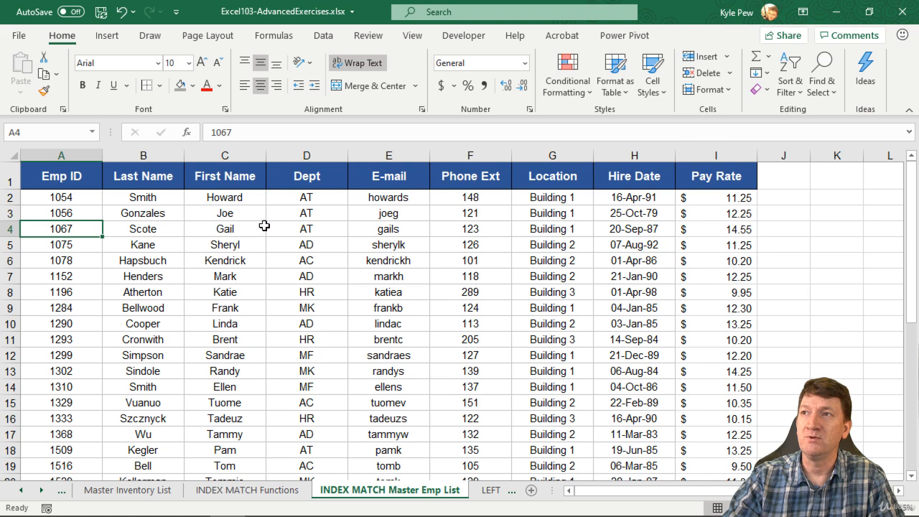
pyautogui.click(294, 229)
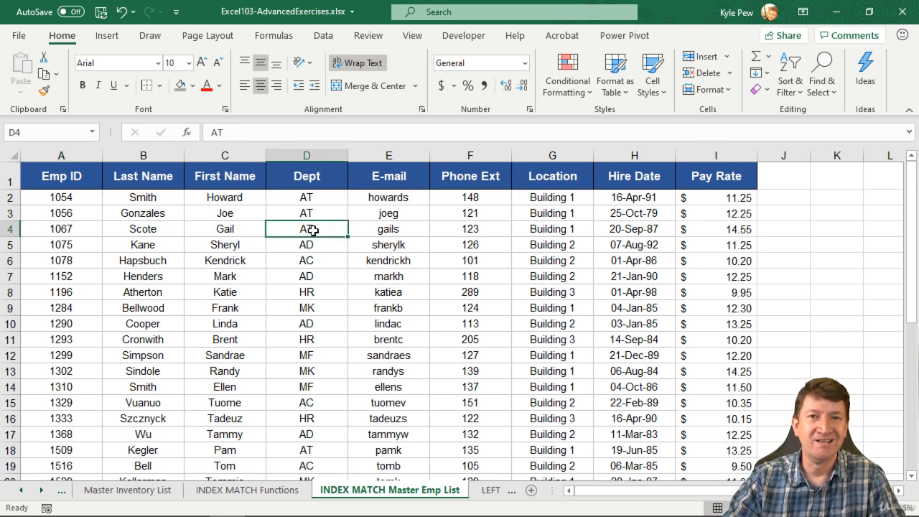
# Return to the INDEX MATCH Functions sheet and open the INDEX formula in C4 for editing.
pyautogui.click(247, 490)
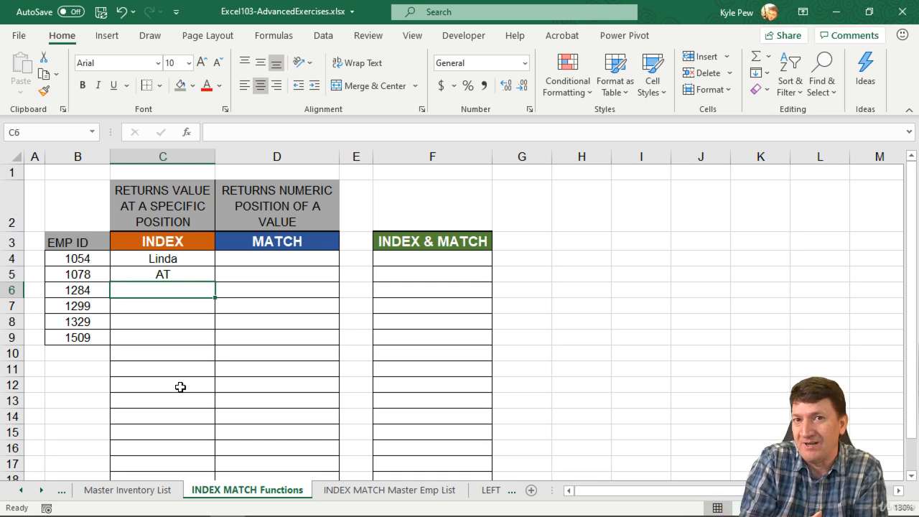
pyautogui.doubleClick(184, 259)
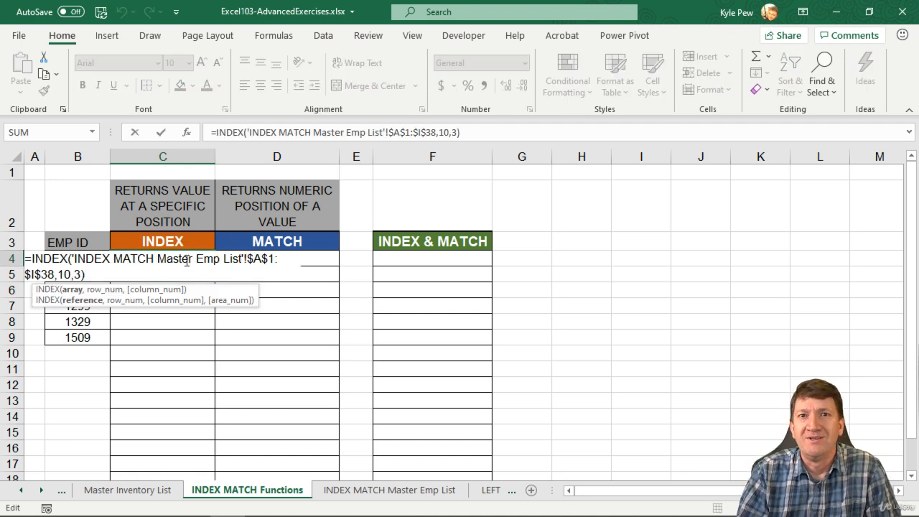